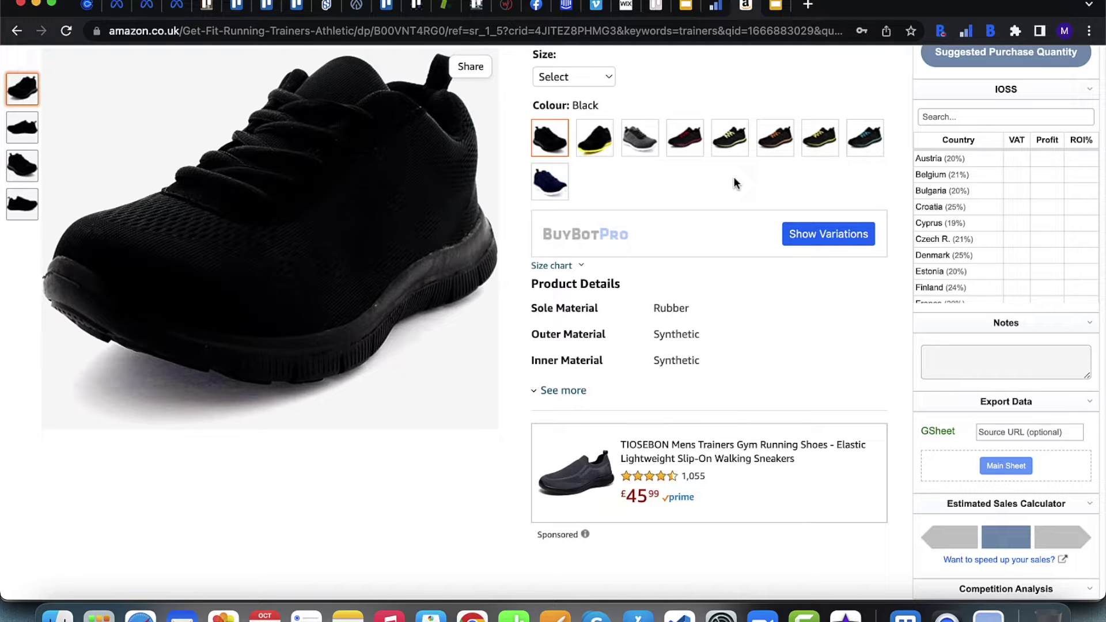
Show the BuyBotPro variations for the black trainers and check the FBA and FBM breakdown of prices and sellers
{"action": "left_click", "coordinate": [804, 235]}
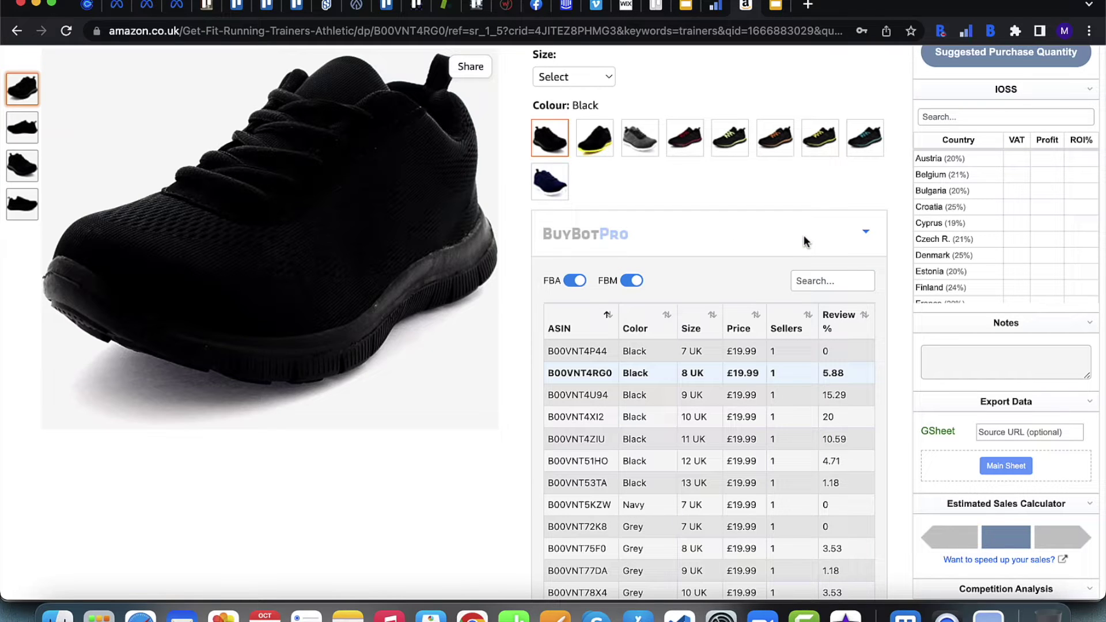
{"action": "scroll", "coordinate": [747, 290], "scroll_direction": "down", "scroll_amount": 3}
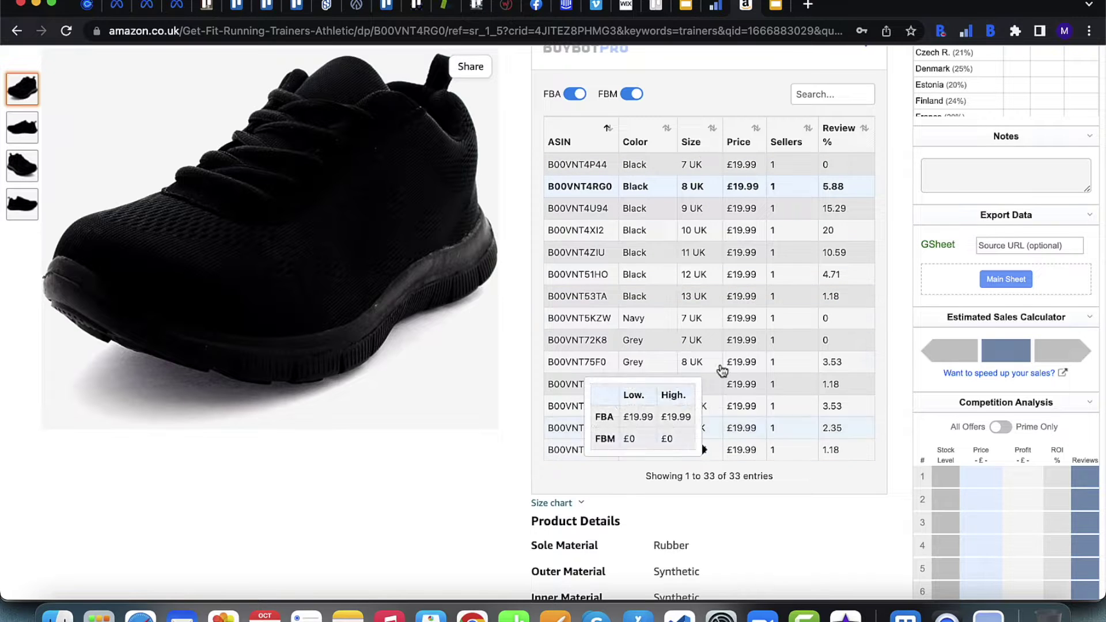
{"action": "mouse_move", "coordinate": [784, 193]}
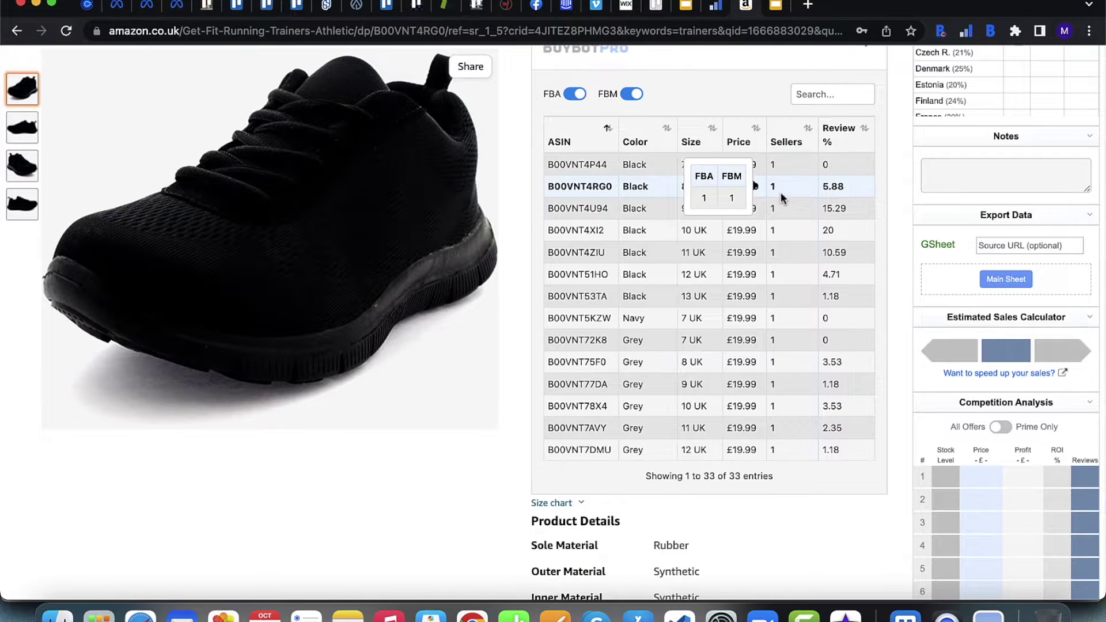
{"action": "mouse_move", "coordinate": [744, 227]}
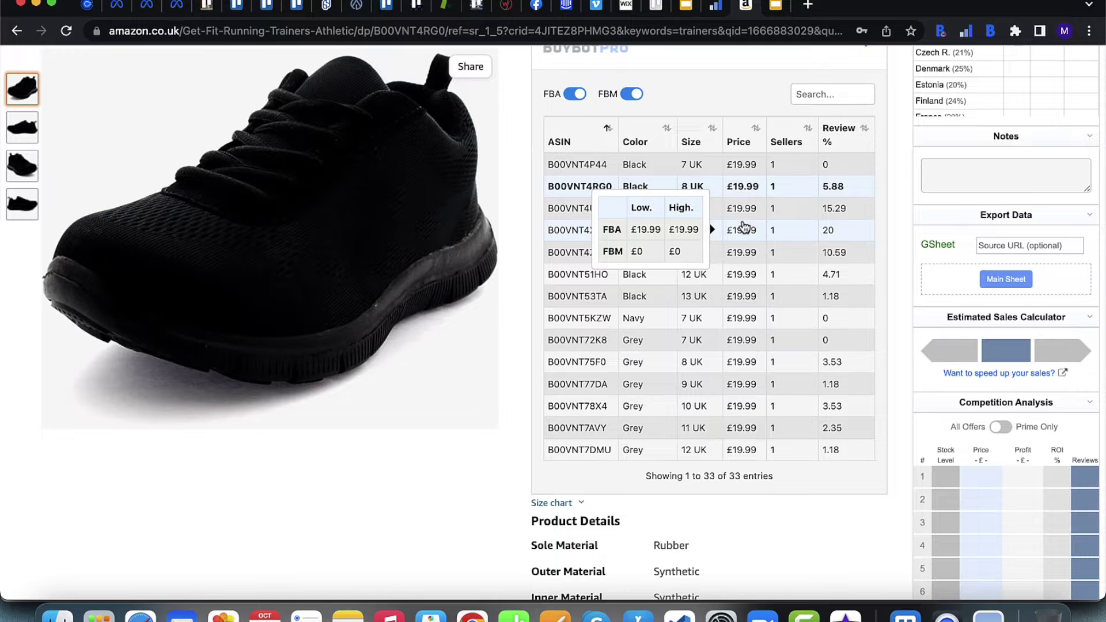
{"action": "scroll", "coordinate": [702, 103], "scroll_direction": "up", "scroll_amount": 2}
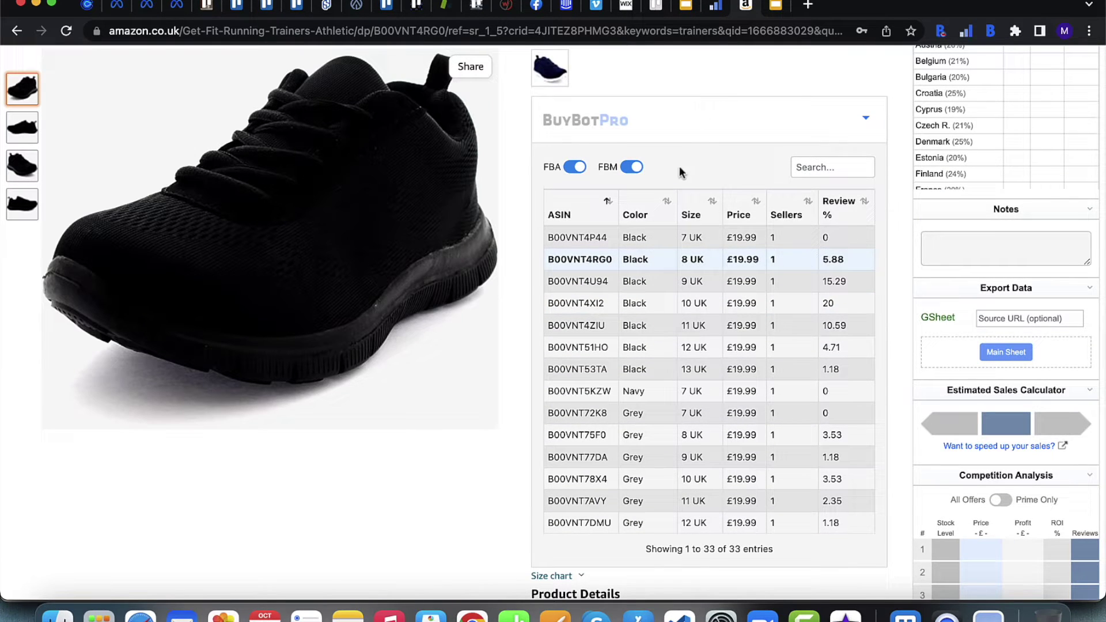
{"action": "mouse_move", "coordinate": [794, 261]}
{"action": "mouse_move", "coordinate": [795, 309]}
Compare the variations with only FBA offers and with only FBM offers, and turn both filters back on
{"action": "left_click", "coordinate": [633, 167]}
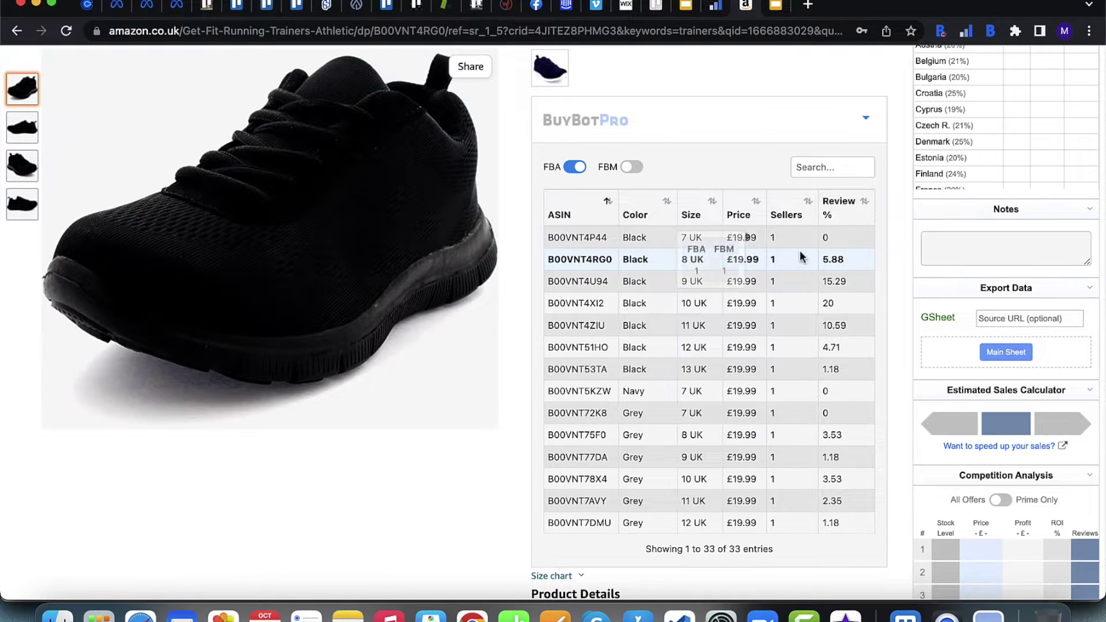
{"action": "left_click", "coordinate": [633, 167]}
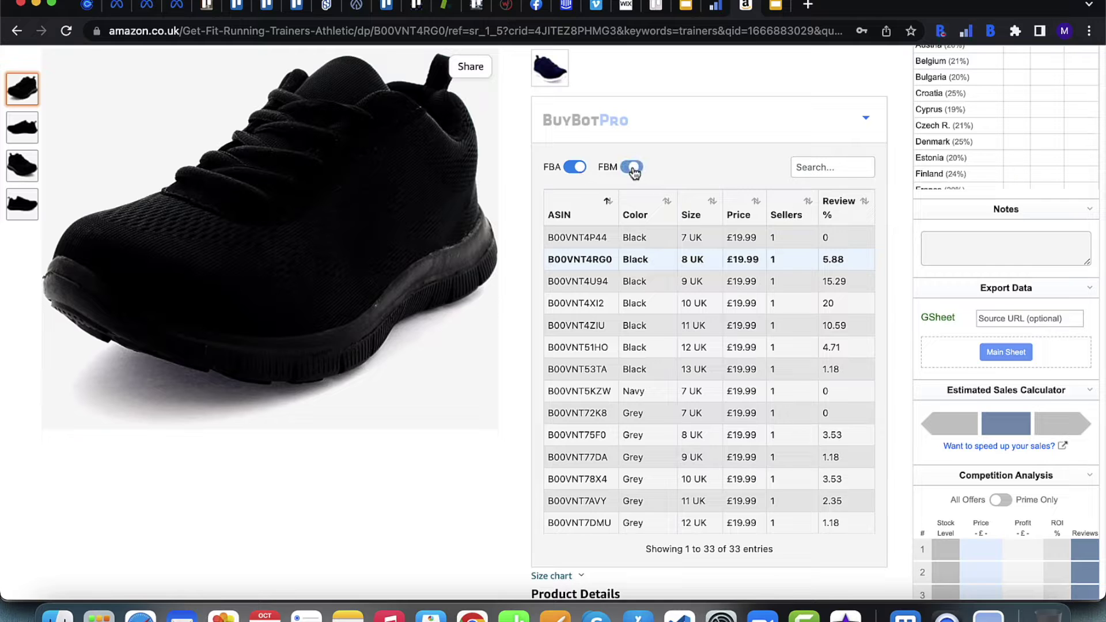
{"action": "left_click", "coordinate": [575, 169]}
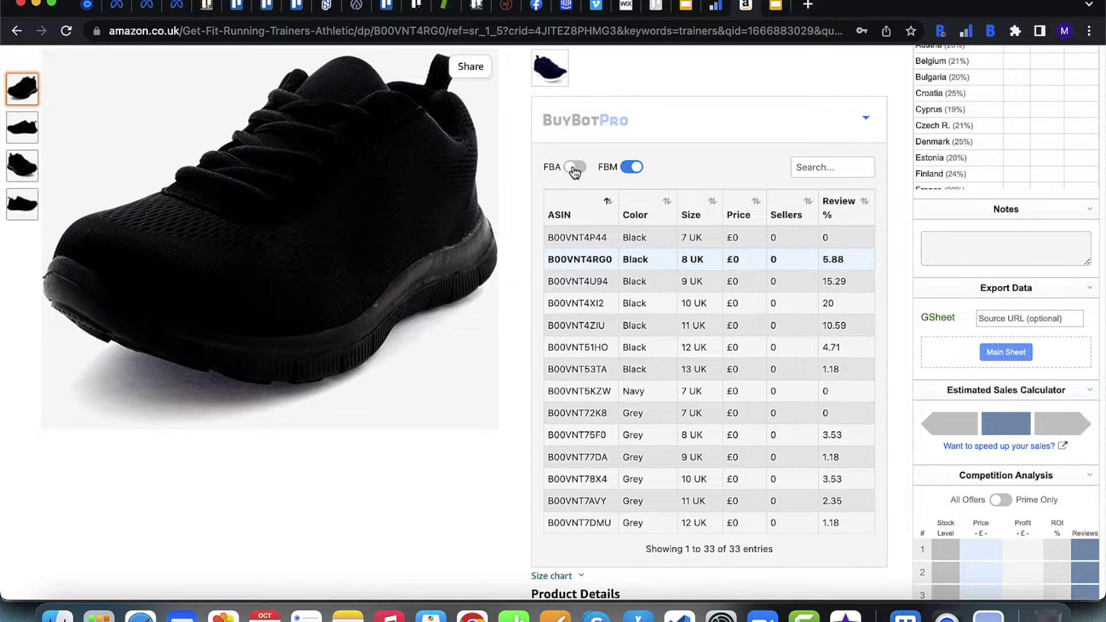
{"action": "mouse_move", "coordinate": [795, 323]}
{"action": "scroll", "coordinate": [793, 346], "scroll_direction": "down", "scroll_amount": 3}
{"action": "scroll", "coordinate": [792, 362], "scroll_direction": "up", "scroll_amount": 3}
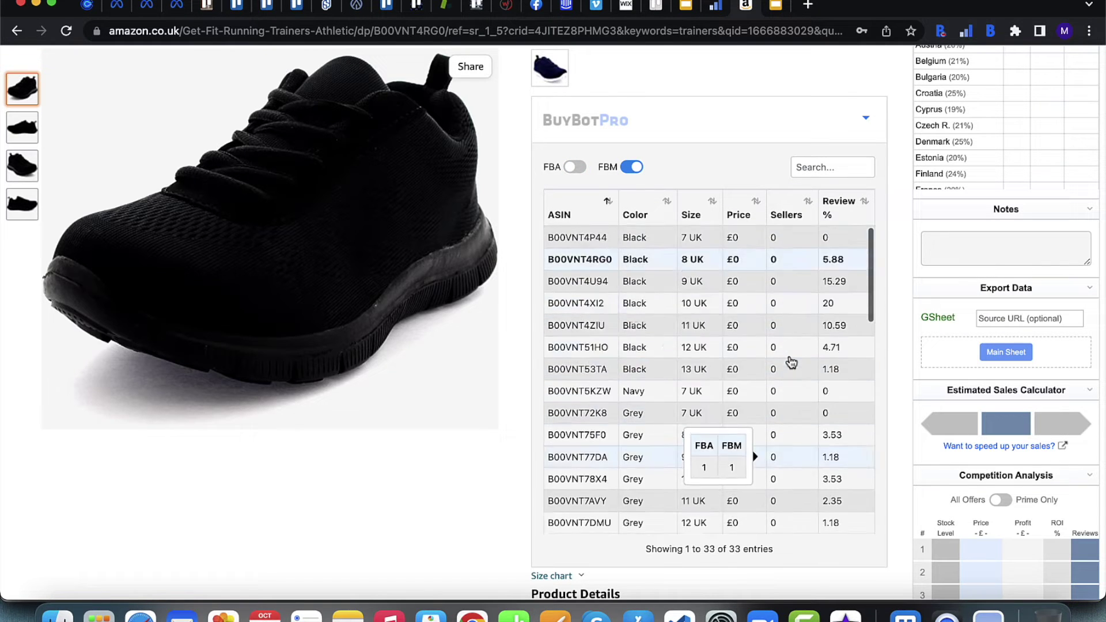
{"action": "left_click", "coordinate": [575, 172]}
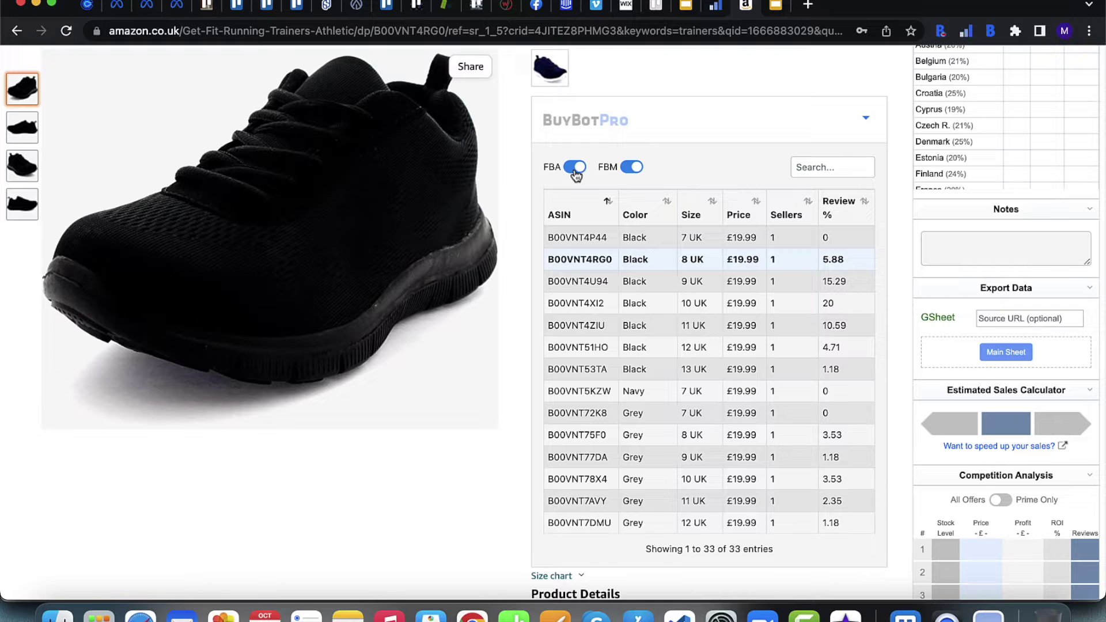
Sort the variations table by review percentage from highest to lowest
{"action": "left_click", "coordinate": [855, 211]}
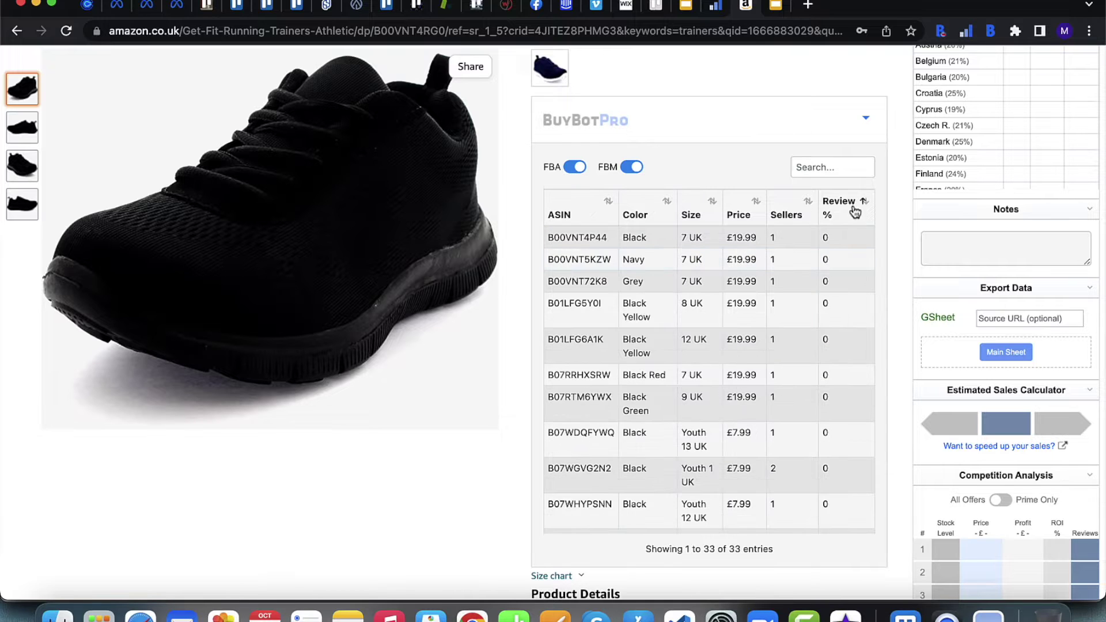
{"action": "left_click", "coordinate": [856, 211]}
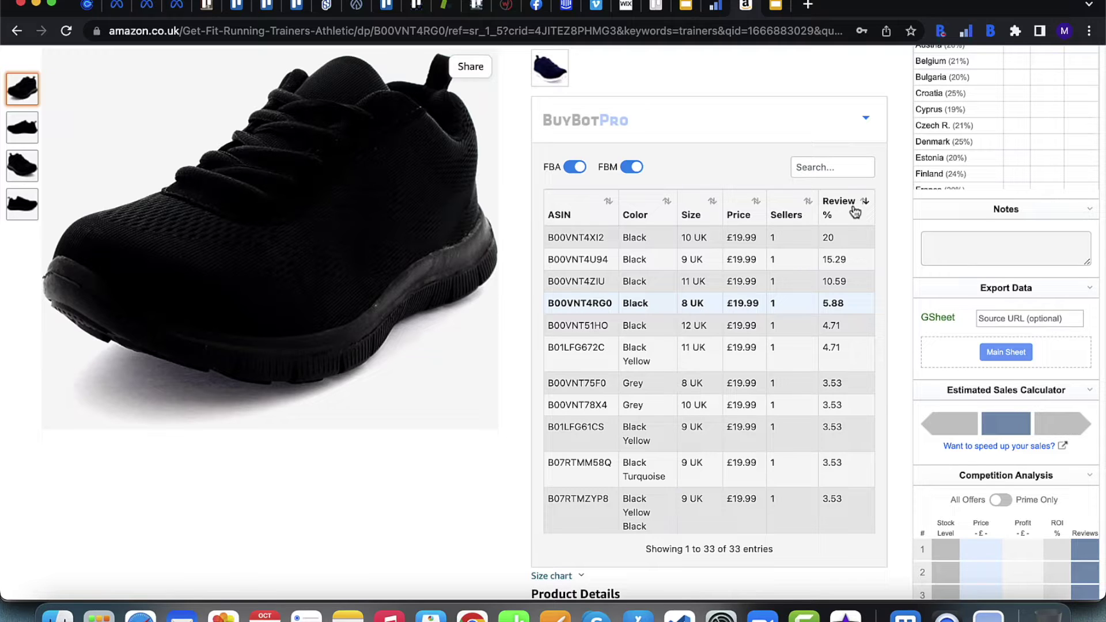
{"action": "mouse_move", "coordinate": [847, 241]}
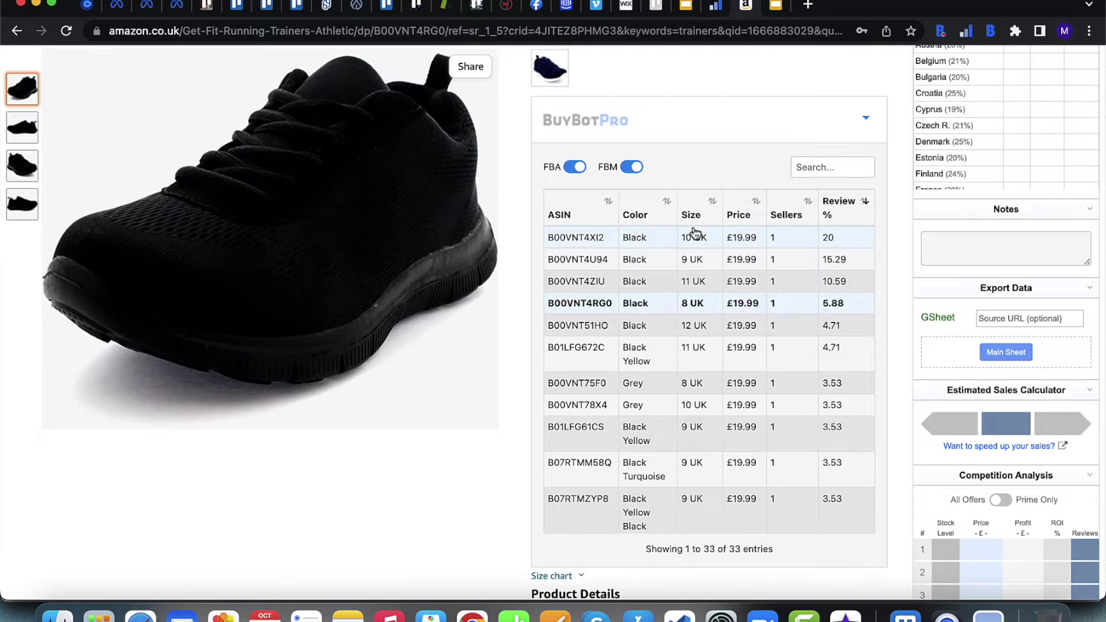
Search the variations table for "grey", check the matching rows and clear the search
{"action": "scroll", "coordinate": [715, 208], "scroll_direction": "up", "scroll_amount": 4}
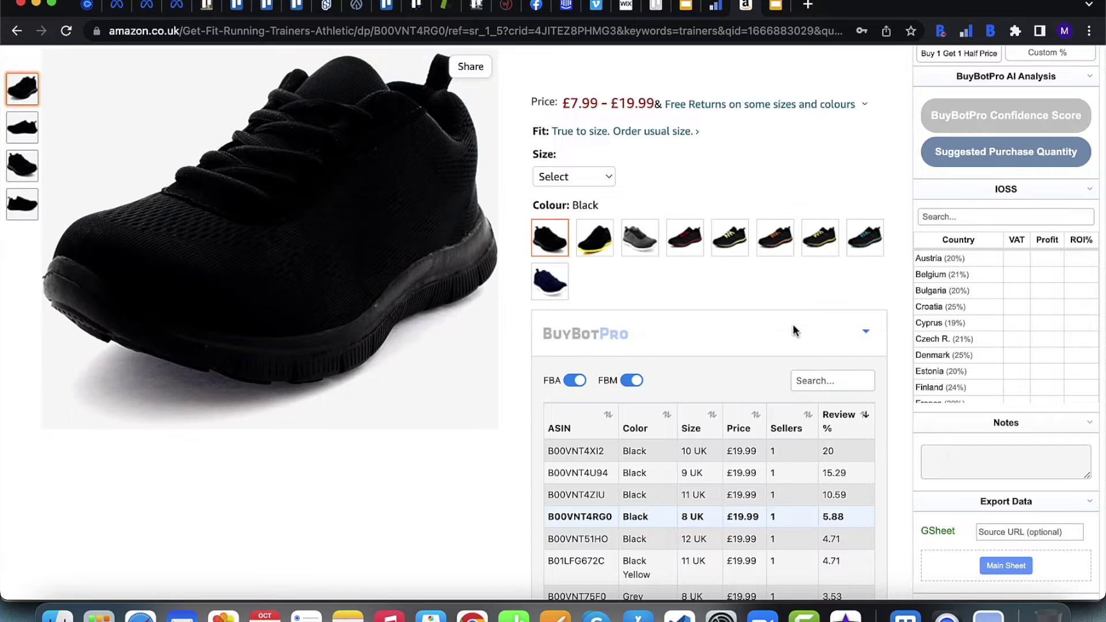
{"action": "scroll", "coordinate": [793, 323], "scroll_direction": "down", "scroll_amount": 3}
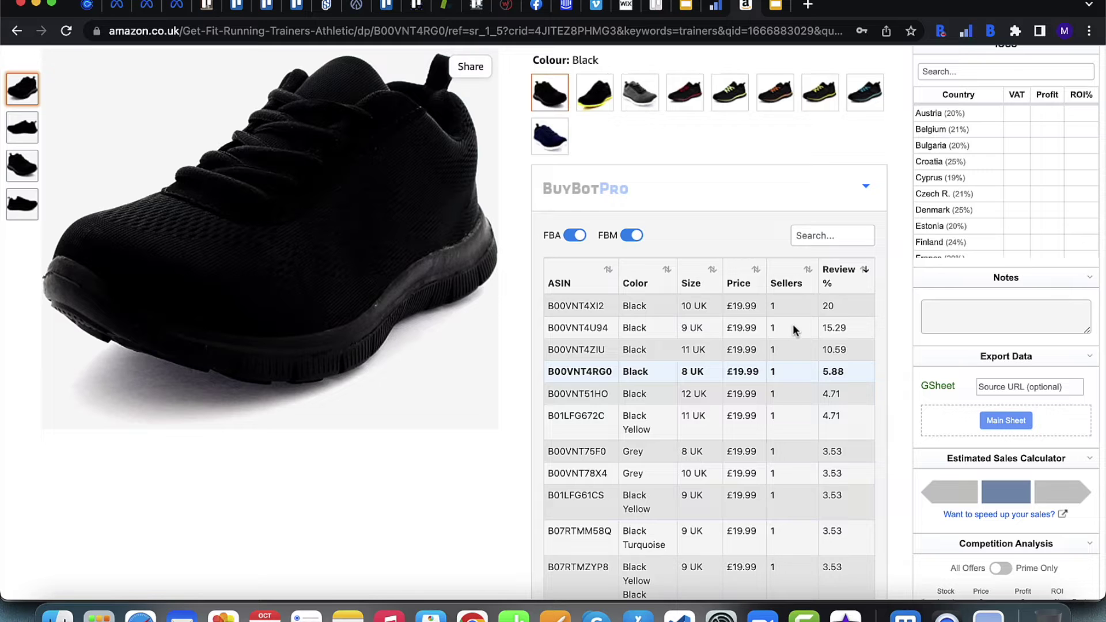
{"action": "scroll", "coordinate": [793, 324], "scroll_direction": "down", "scroll_amount": 3}
{"action": "scroll", "coordinate": [793, 324], "scroll_direction": "up", "scroll_amount": 3}
{"action": "scroll", "coordinate": [737, 241], "scroll_direction": "down", "scroll_amount": 1}
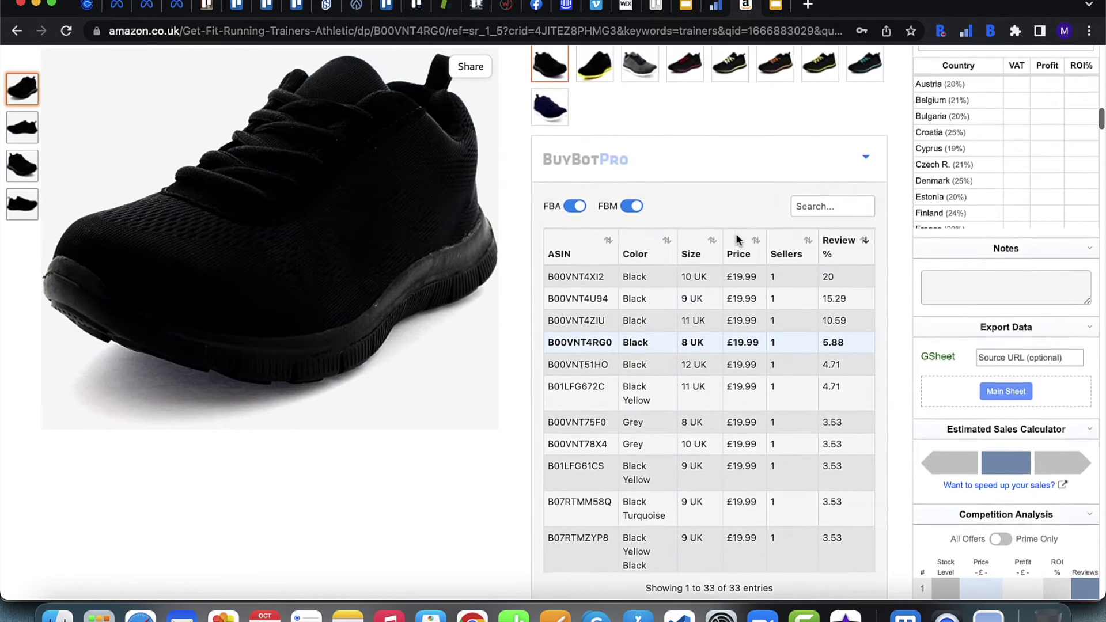
{"action": "left_click", "coordinate": [824, 208]}
{"action": "scroll", "coordinate": [742, 295], "scroll_direction": "up", "scroll_amount": 2}
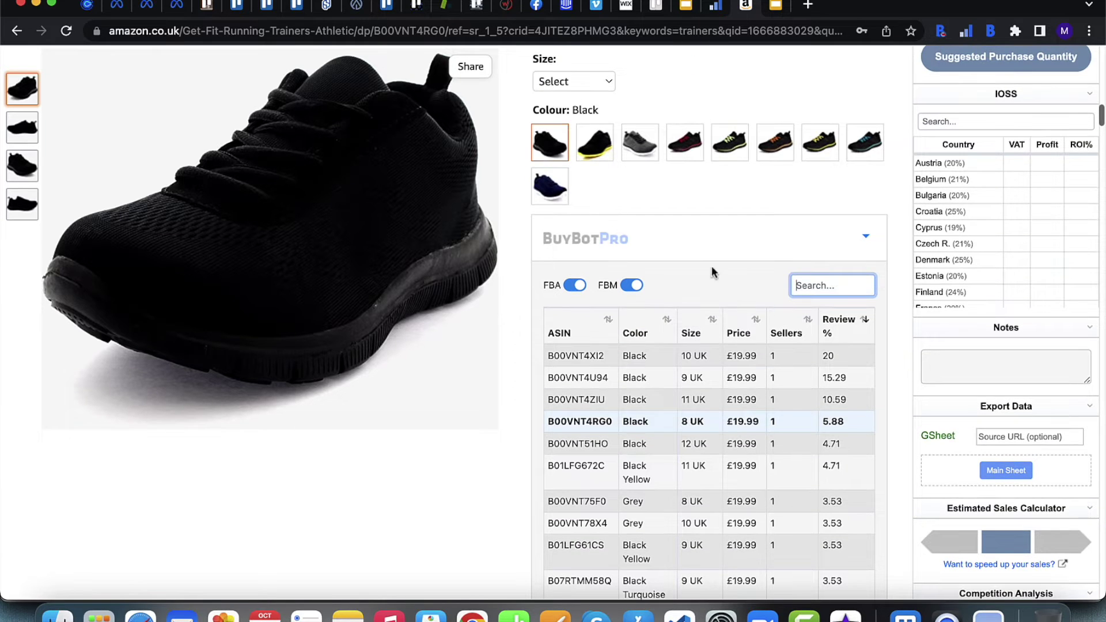
{"action": "mouse_move", "coordinate": [638, 149]}
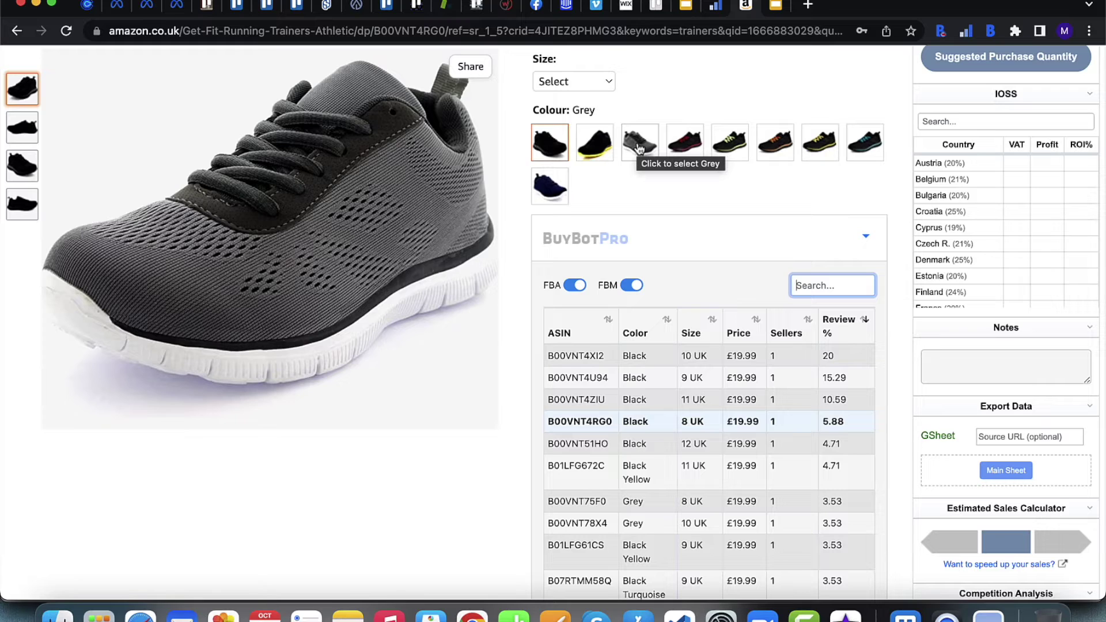
{"action": "type", "text": "grey"}
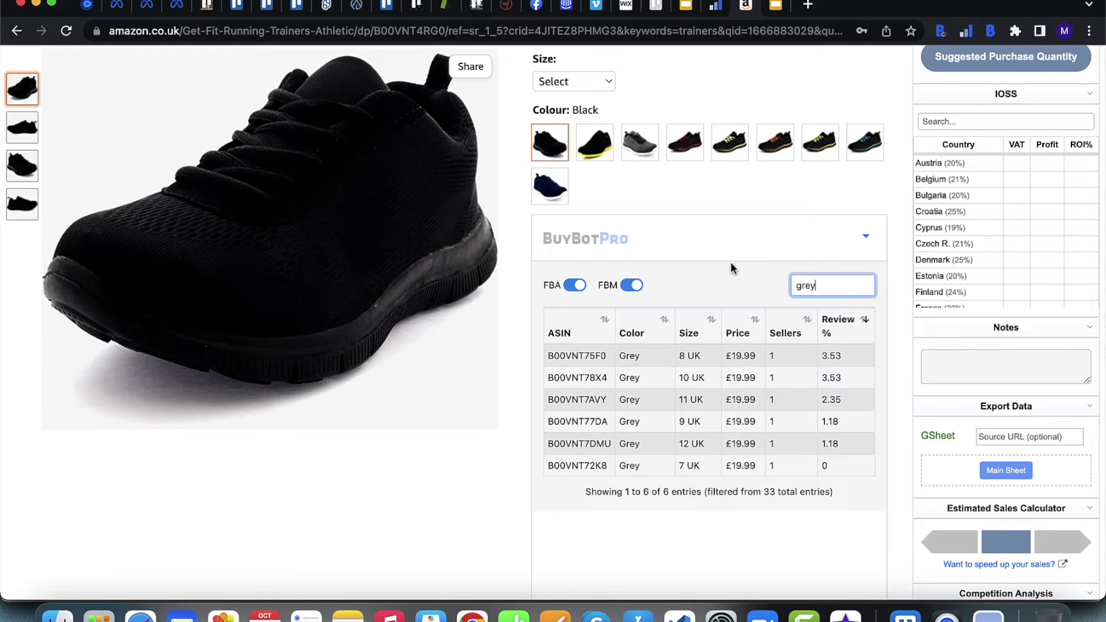
{"action": "mouse_move", "coordinate": [846, 415]}
{"action": "key", "text": "super+a"}
{"action": "key", "text": "BackSpace"}
Switch the product listing to the black trainers with the yellow sole
{"action": "scroll", "coordinate": [744, 265], "scroll_direction": "up", "scroll_amount": 1}
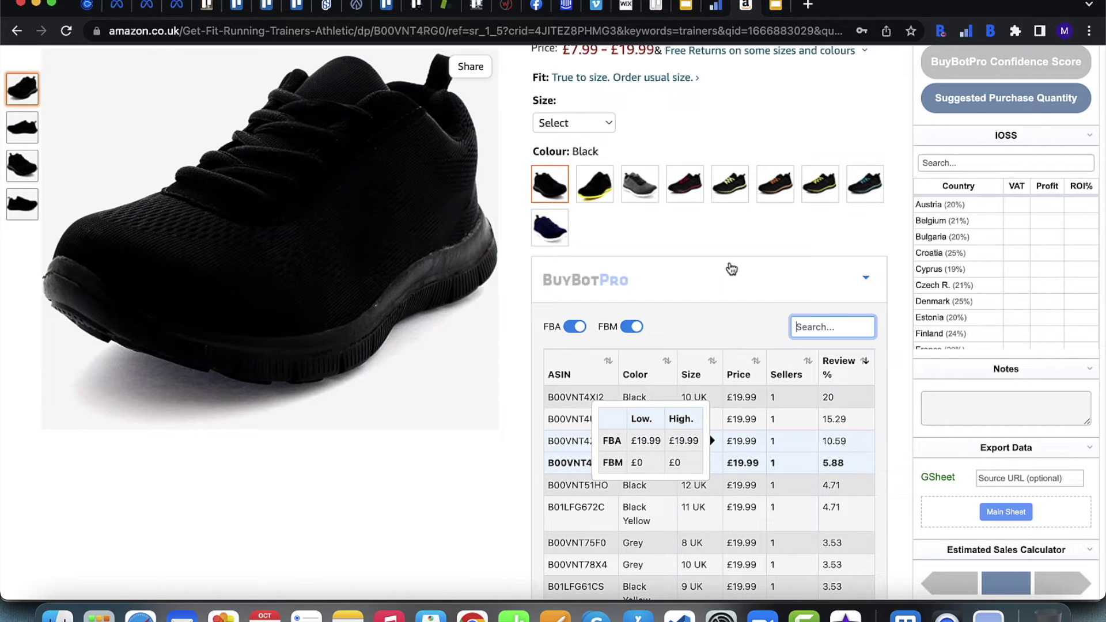
{"action": "scroll", "coordinate": [732, 269], "scroll_direction": "up", "scroll_amount": 5}
{"action": "scroll", "coordinate": [731, 269], "scroll_direction": "up", "scroll_amount": 12}
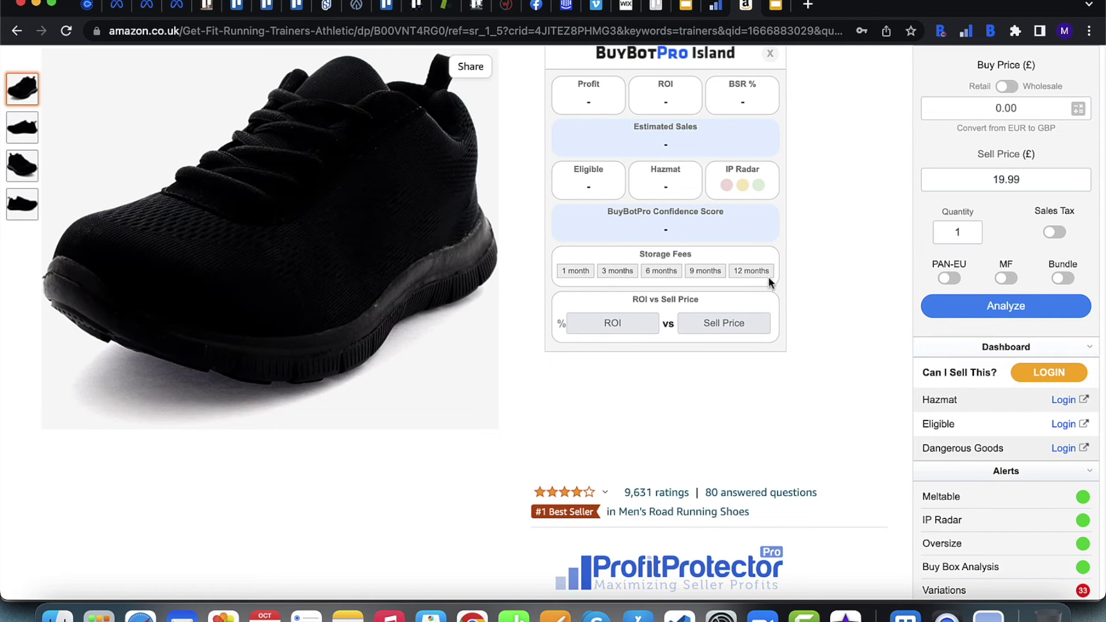
{"action": "scroll", "coordinate": [809, 392], "scroll_direction": "up", "scroll_amount": 3}
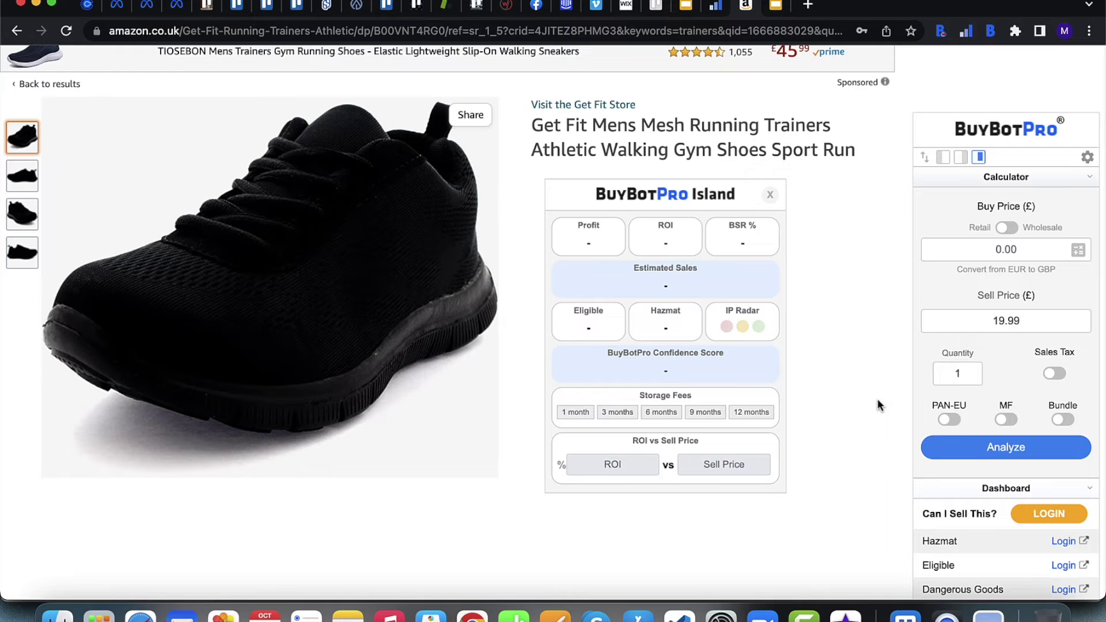
{"action": "scroll", "coordinate": [877, 399], "scroll_direction": "down", "scroll_amount": 10}
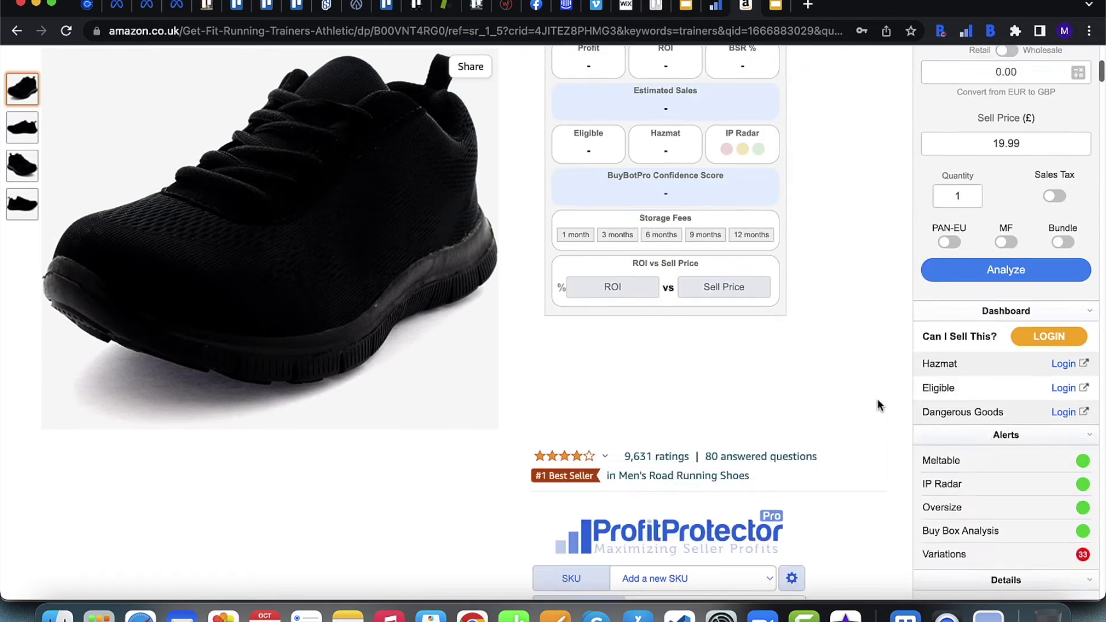
{"action": "left_click", "coordinate": [600, 143]}
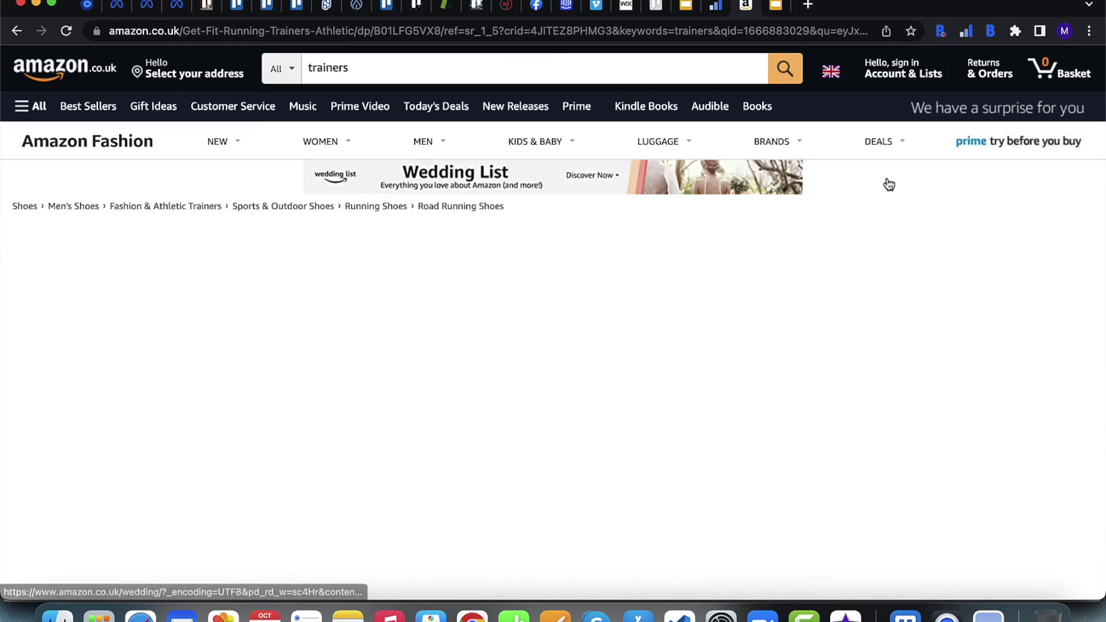
Show the variations for the black and yellow trainers and open the product page of the black 8 UK variation
{"action": "scroll", "coordinate": [887, 383], "scroll_direction": "down", "scroll_amount": 10}
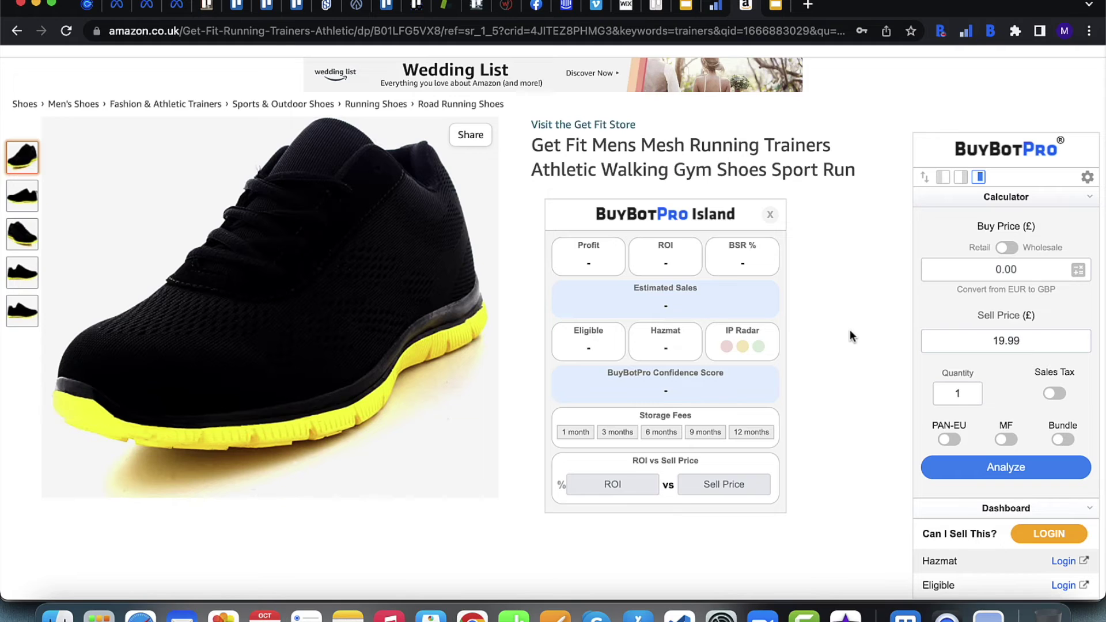
{"action": "scroll", "coordinate": [850, 330], "scroll_direction": "down", "scroll_amount": 3}
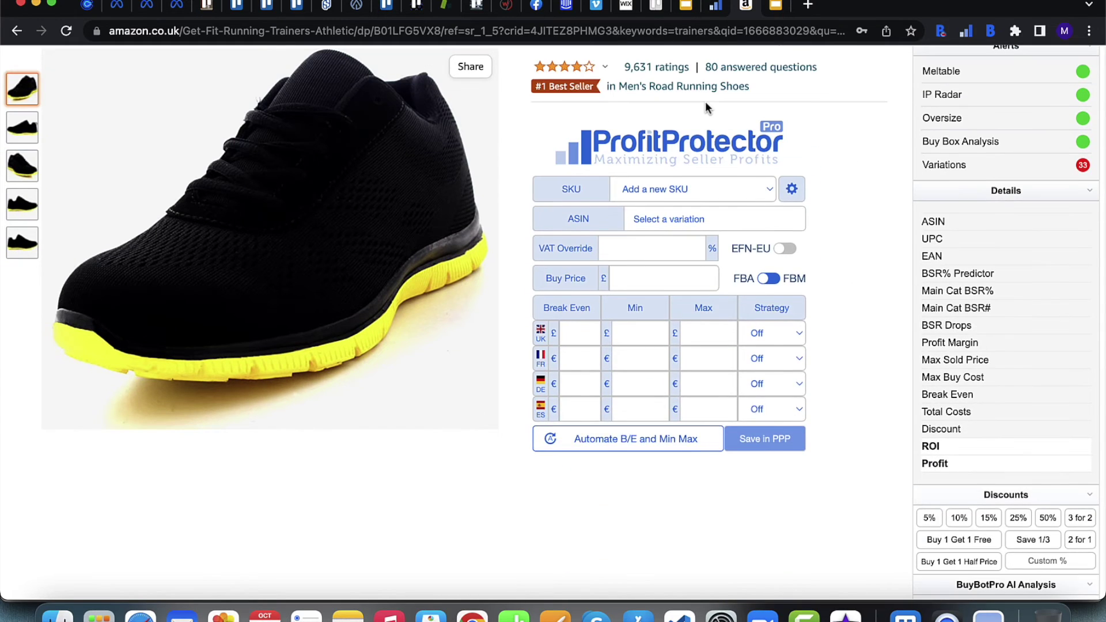
{"action": "scroll", "coordinate": [705, 102], "scroll_direction": "down", "scroll_amount": 10}
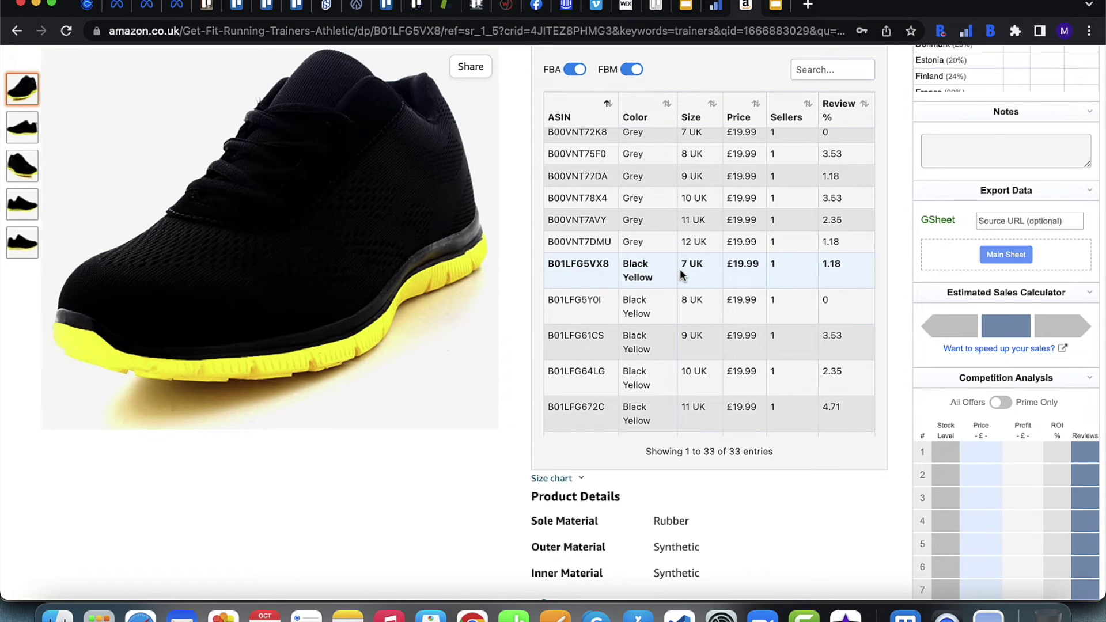
{"action": "scroll", "coordinate": [680, 269], "scroll_direction": "up", "scroll_amount": 5}
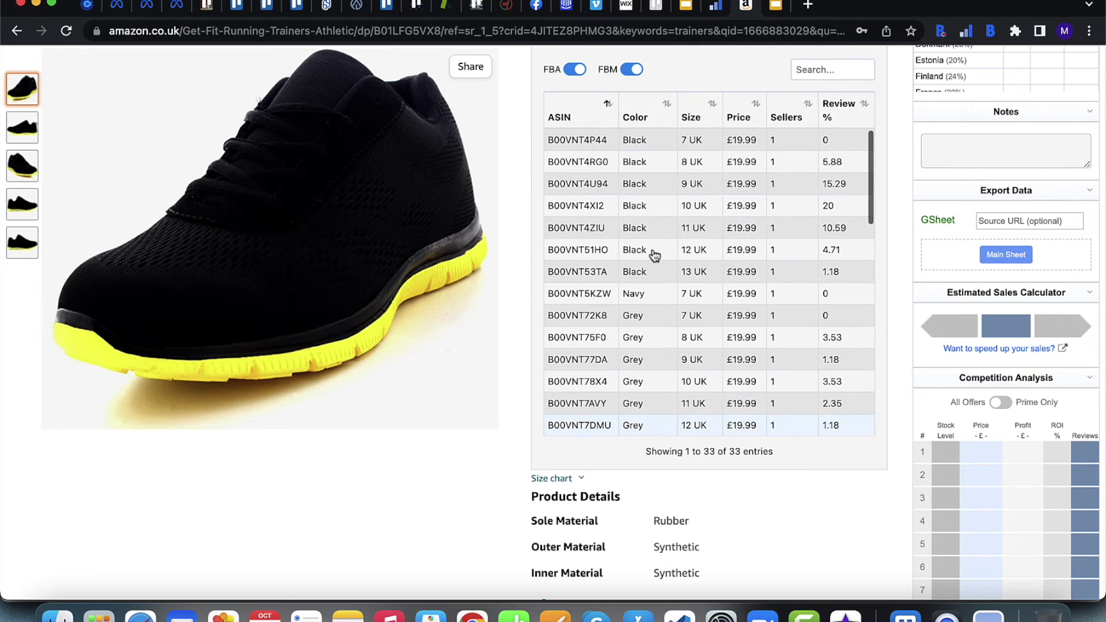
{"action": "scroll", "coordinate": [652, 212], "scroll_direction": "up", "scroll_amount": 2}
{"action": "left_click", "coordinate": [647, 210]}
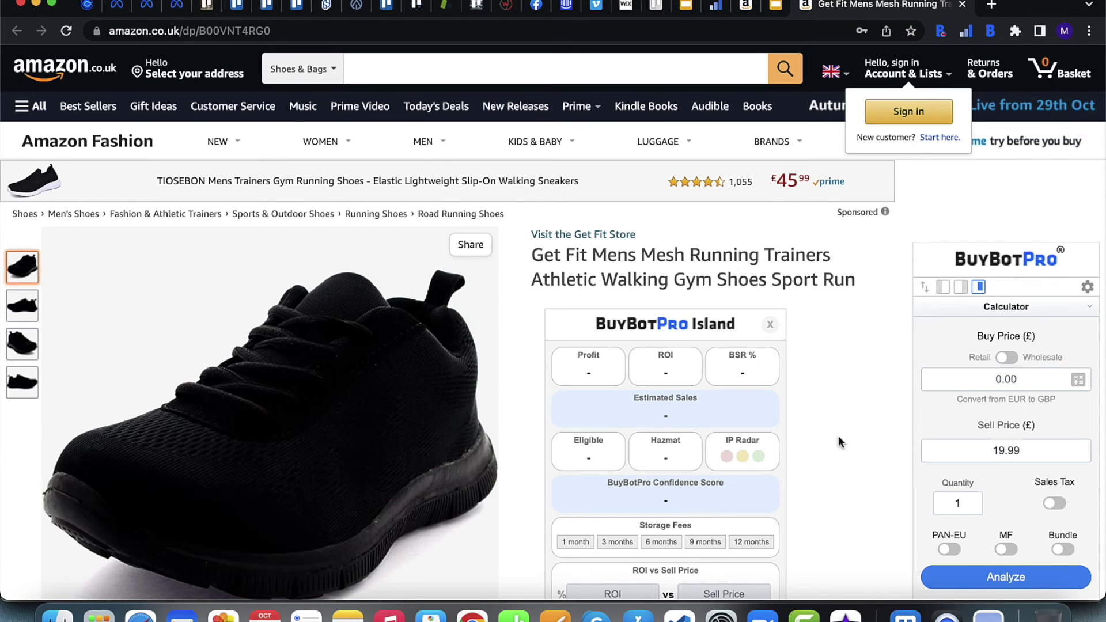
Look over the opened black 8 UK product page, including its price range, colour options, ProfitProtector section and BuyBotPro calculator
{"action": "scroll", "coordinate": [837, 443], "scroll_direction": "down", "scroll_amount": 6}
{"action": "scroll", "coordinate": [834, 455], "scroll_direction": "down", "scroll_amount": 13}
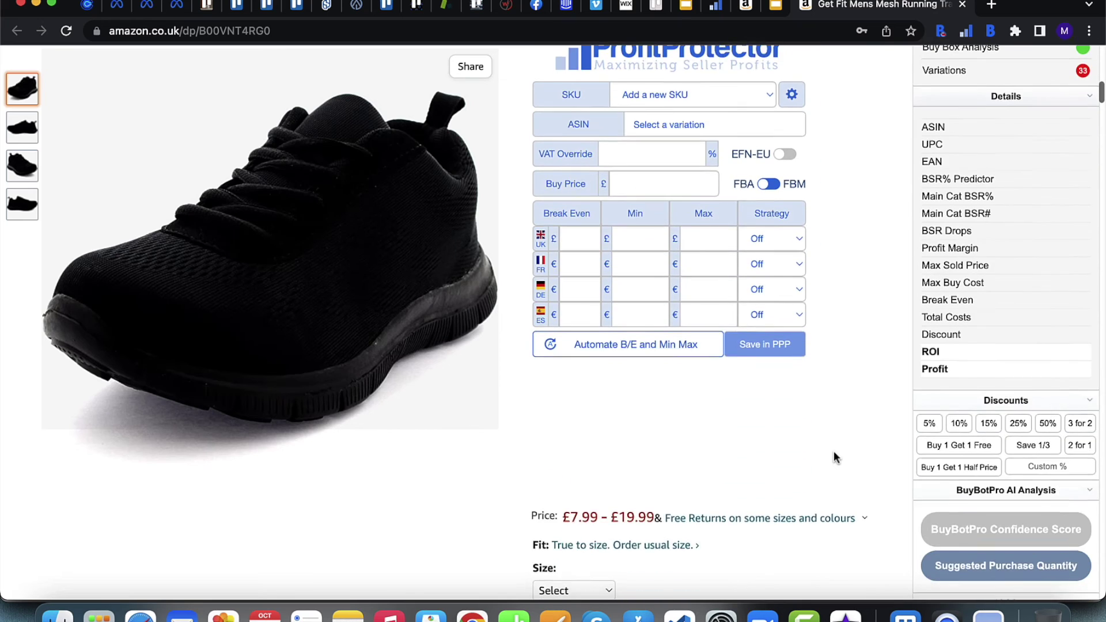
{"action": "scroll", "coordinate": [834, 455], "scroll_direction": "up", "scroll_amount": 3}
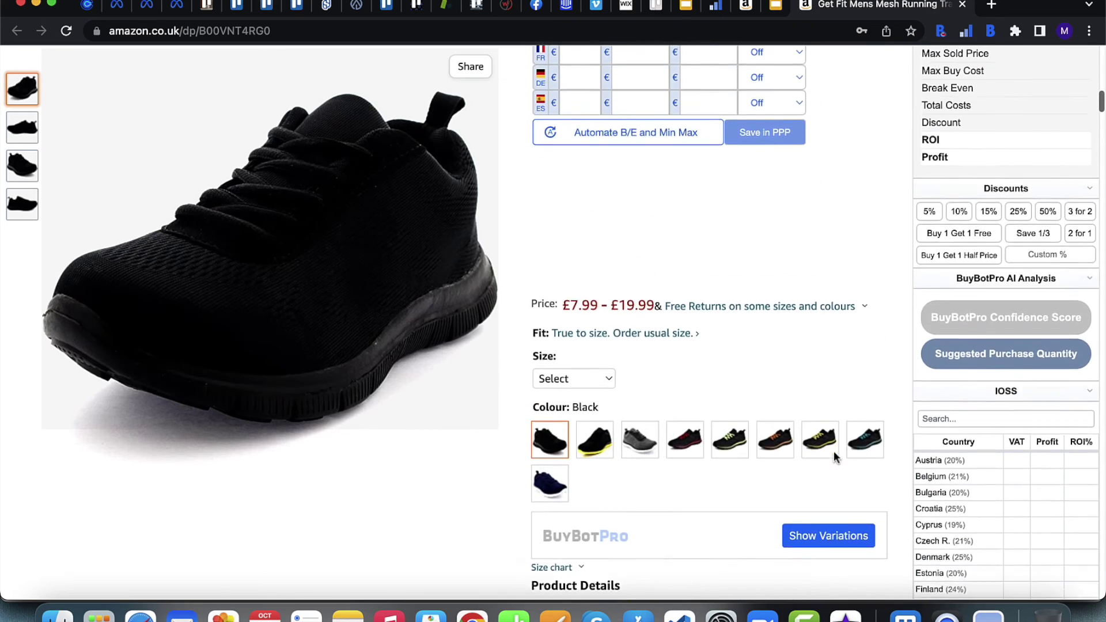
{"action": "scroll", "coordinate": [835, 455], "scroll_direction": "down", "scroll_amount": 3}
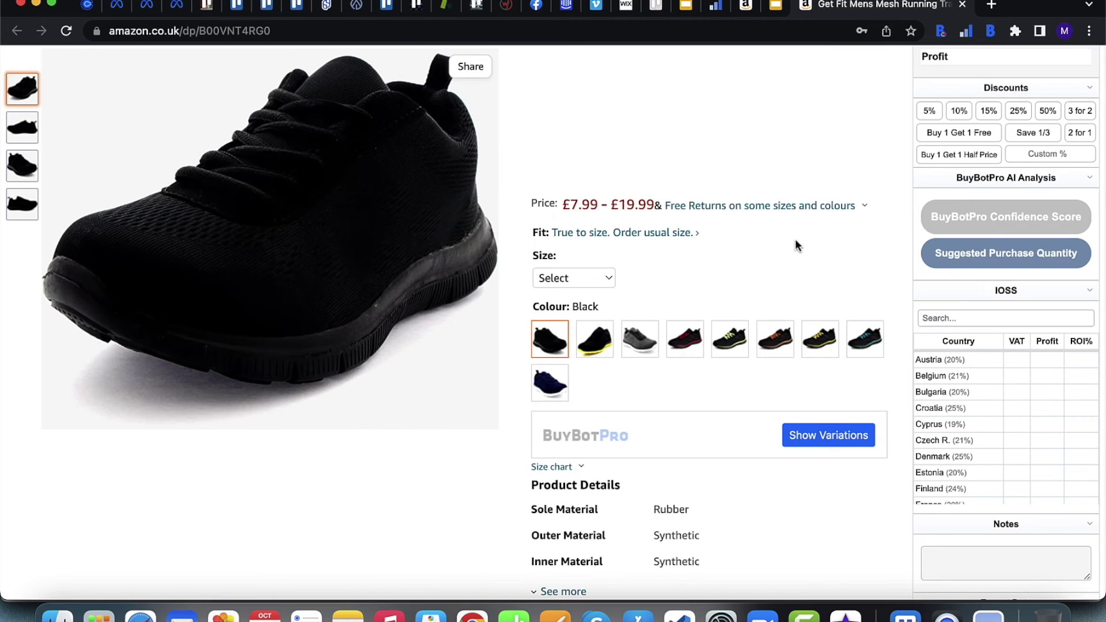
{"action": "scroll", "coordinate": [796, 238], "scroll_direction": "up", "scroll_amount": 3}
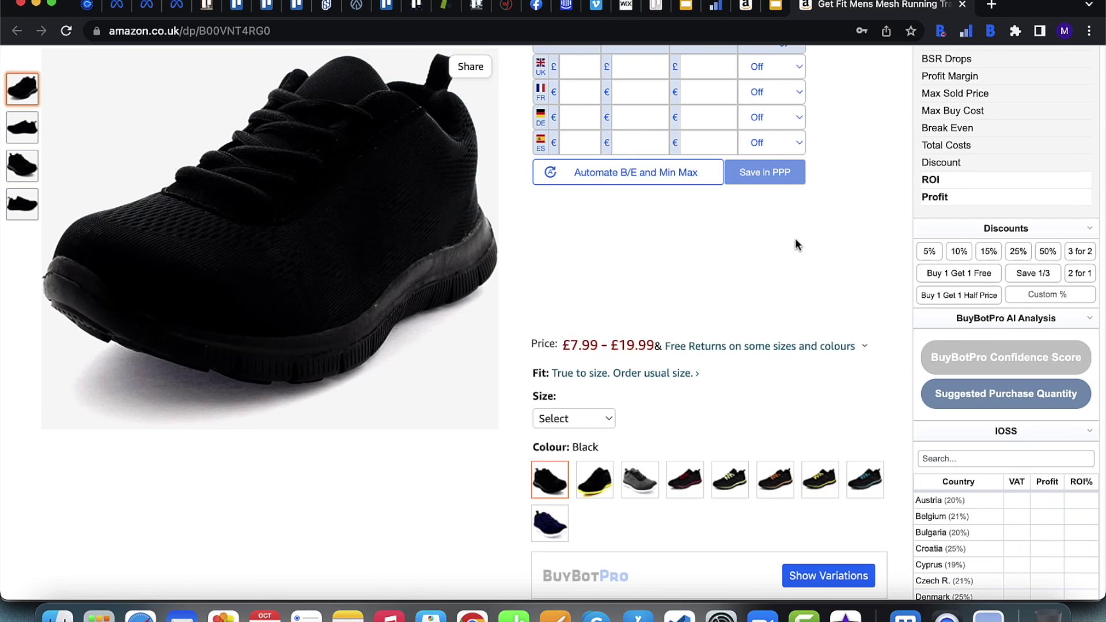
{"action": "scroll", "coordinate": [795, 244], "scroll_direction": "down", "scroll_amount": 4}
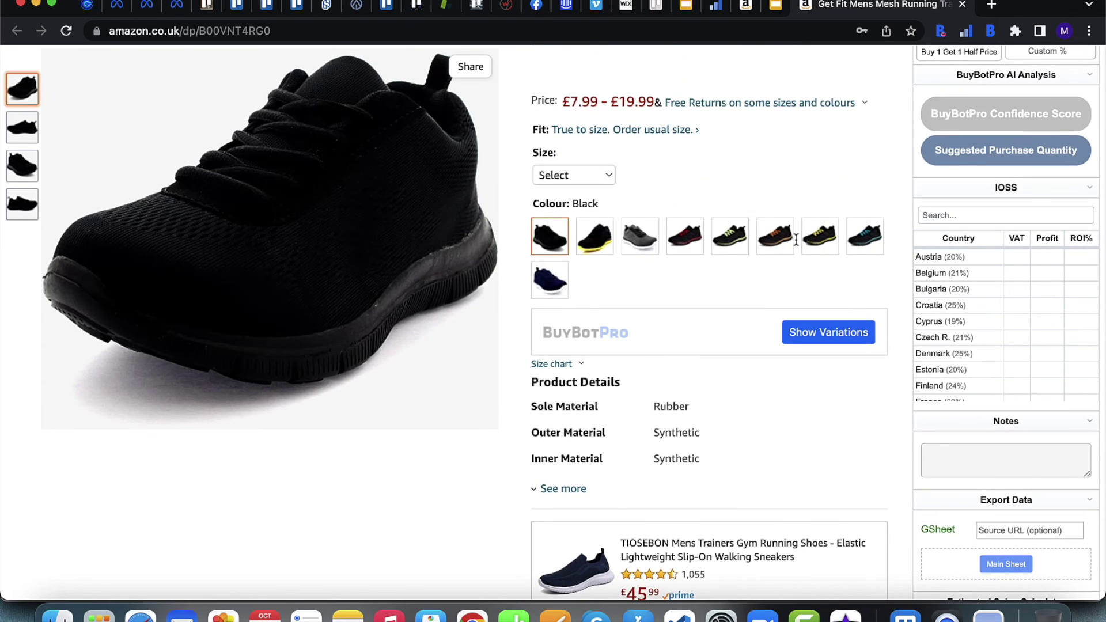
{"action": "scroll", "coordinate": [804, 83], "scroll_direction": "up", "scroll_amount": 8}
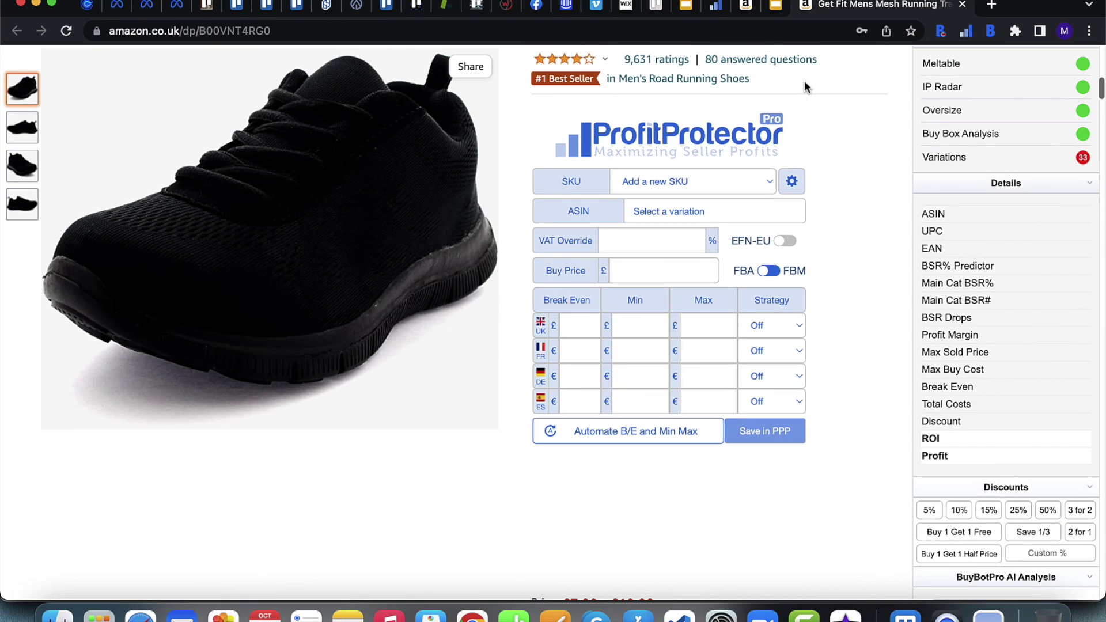
{"action": "scroll", "coordinate": [805, 85], "scroll_direction": "up", "scroll_amount": 10}
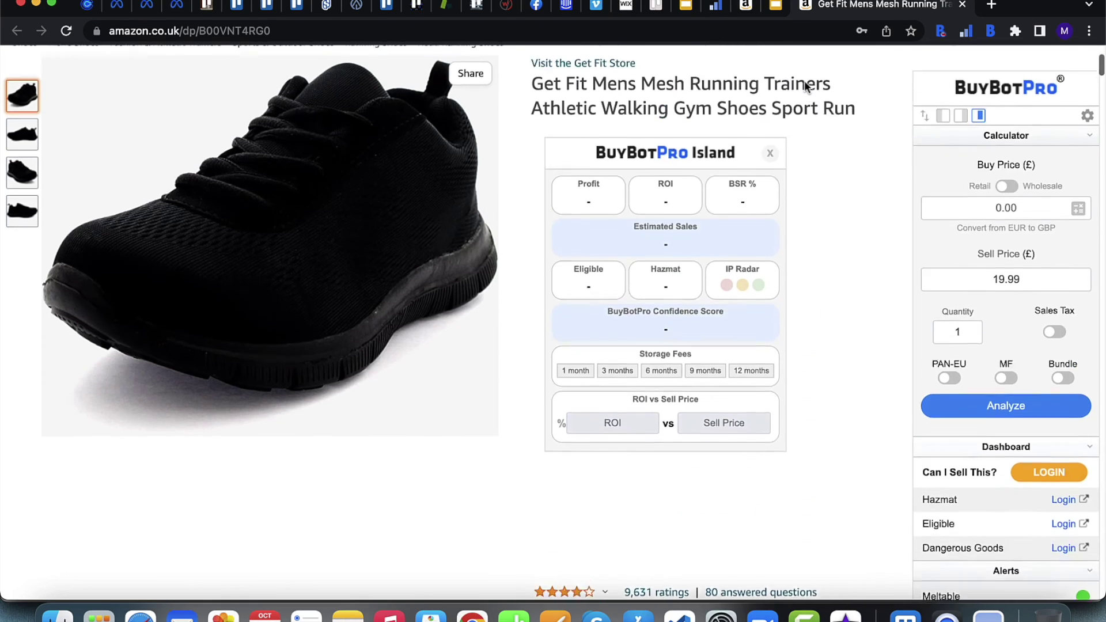